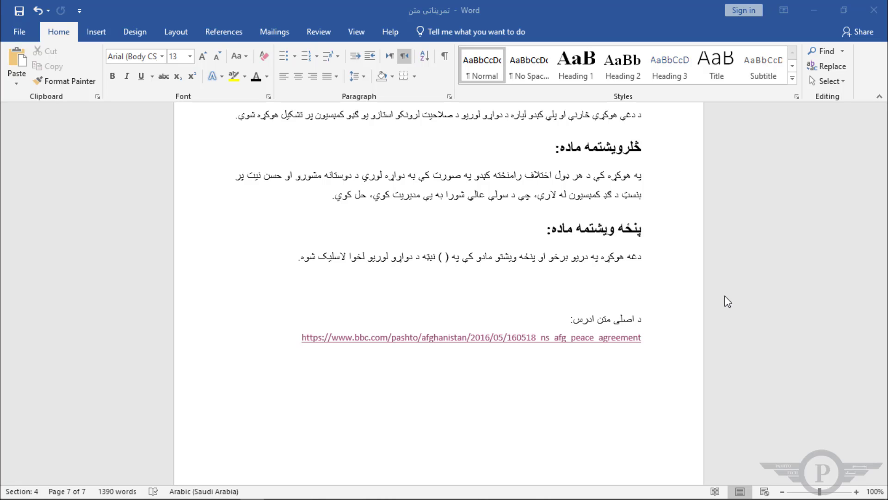
Step: Insert a table with 4 columns and 2 rows on the empty line above the source link text
{"action": "left_click", "coordinate": [665, 296]}
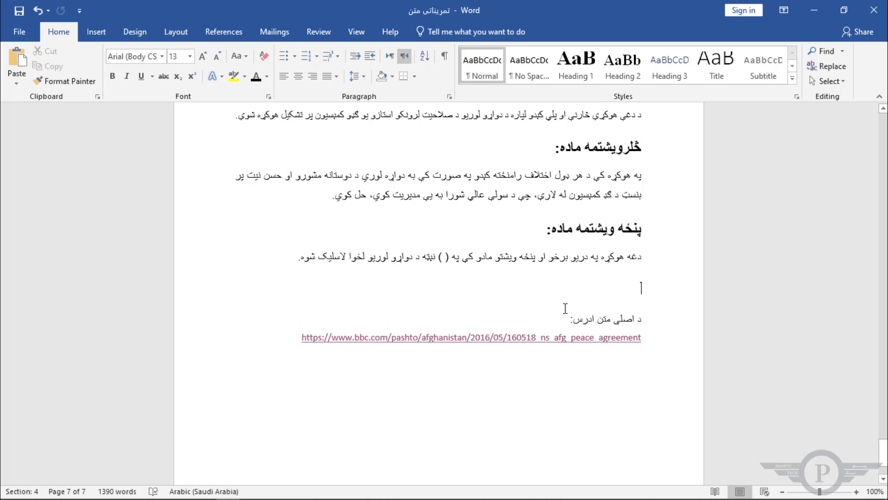
{"action": "left_click", "coordinate": [97, 32]}
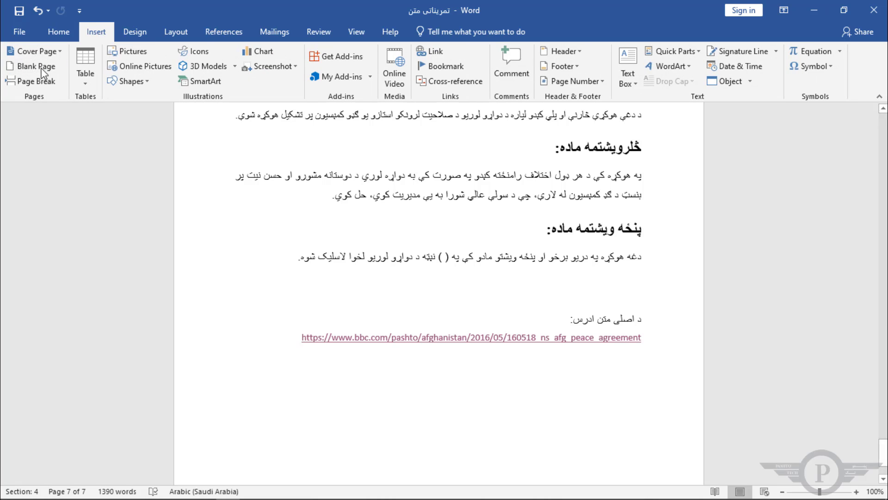
{"action": "left_click", "coordinate": [91, 60]}
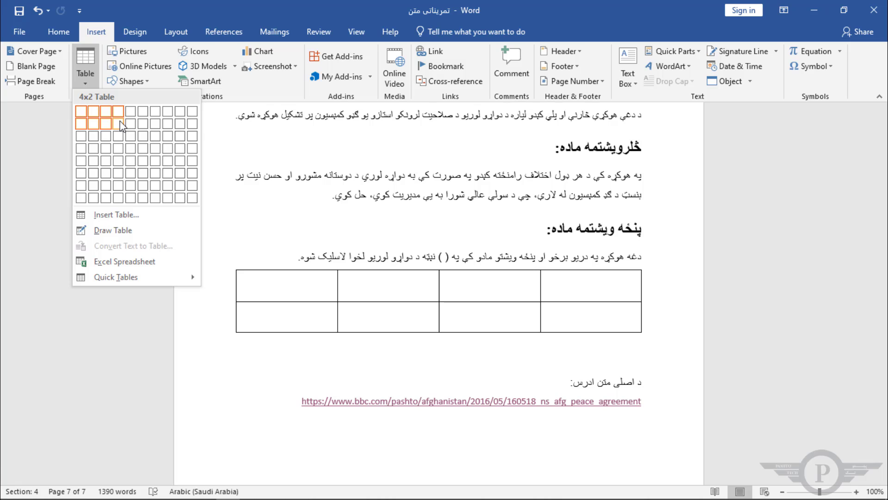
{"action": "left_click", "coordinate": [120, 124]}
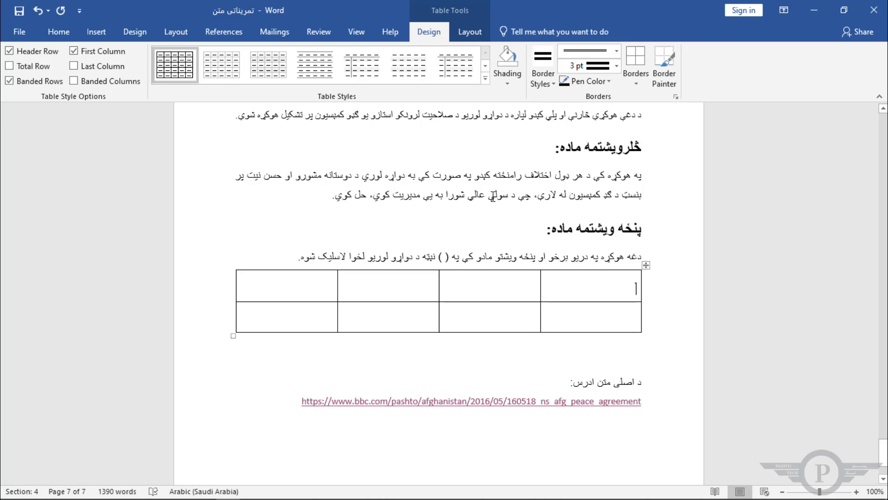
Step: Apply the solid green grid table style with dark header row and dark first column to the whole table
{"action": "left_click", "coordinate": [489, 193]}
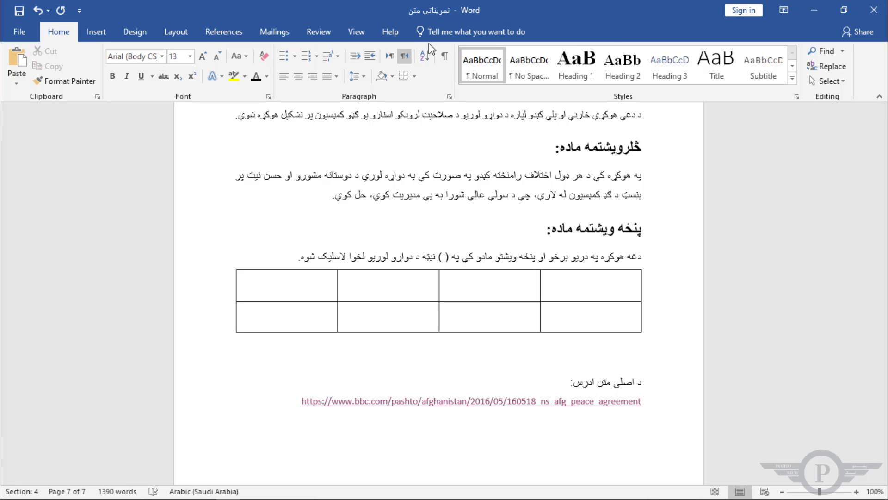
{"action": "left_click", "coordinate": [596, 288]}
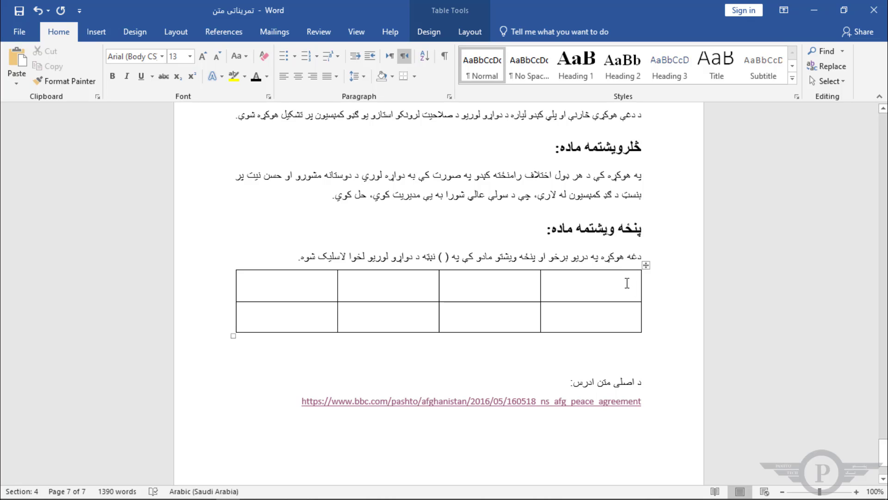
{"action": "left_click_drag", "start_coordinate": [627, 283], "coordinate": [443, 316]}
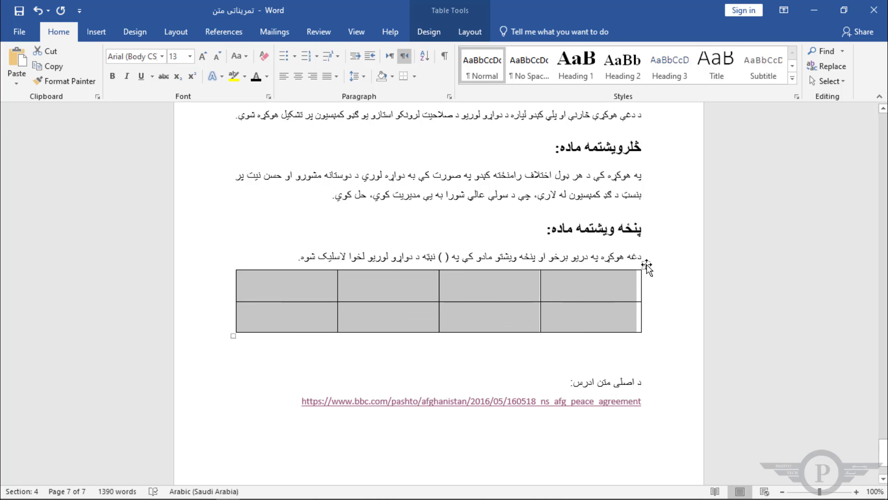
{"action": "left_click", "coordinate": [647, 265]}
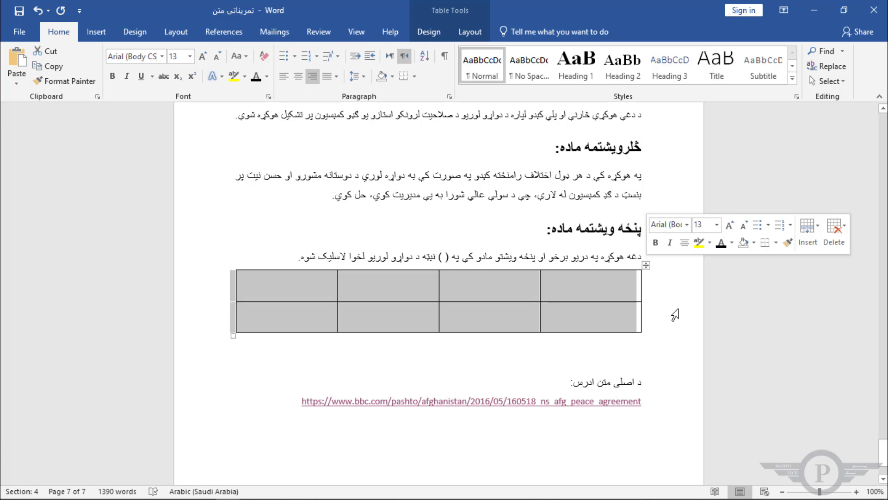
{"action": "left_click", "coordinate": [429, 32]}
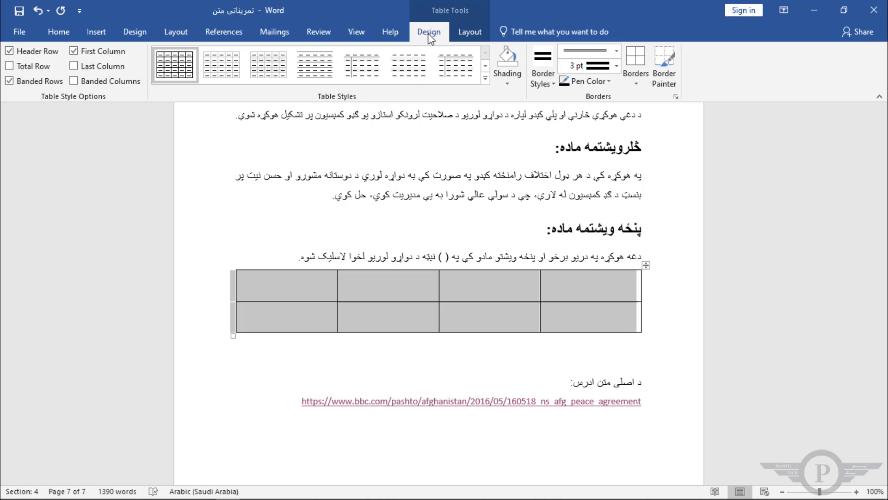
{"action": "left_click", "coordinate": [484, 79]}
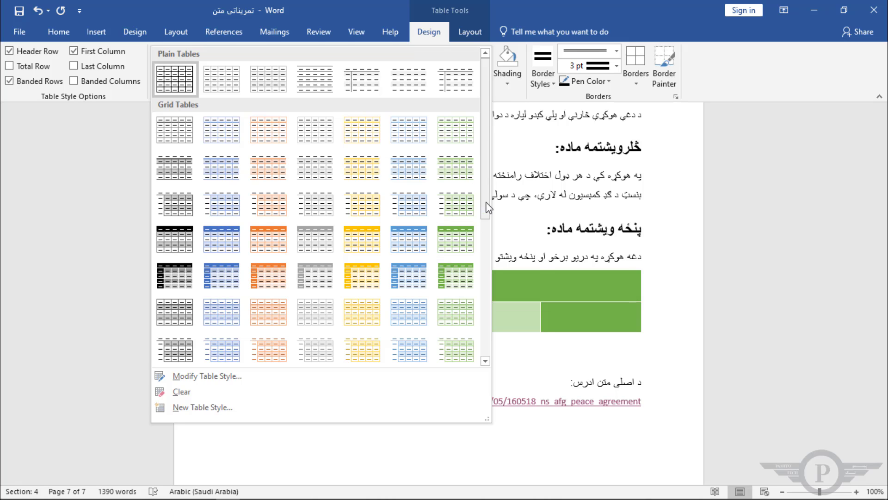
{"action": "left_click_drag", "start_coordinate": [486, 215], "coordinate": [477, 353]}
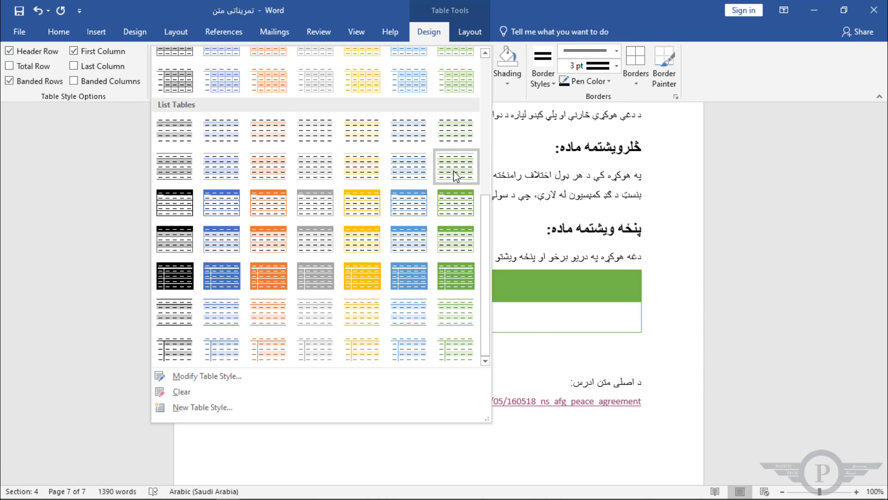
{"action": "scroll", "coordinate": [484, 284], "scroll_direction": "up", "scroll_amount": 10}
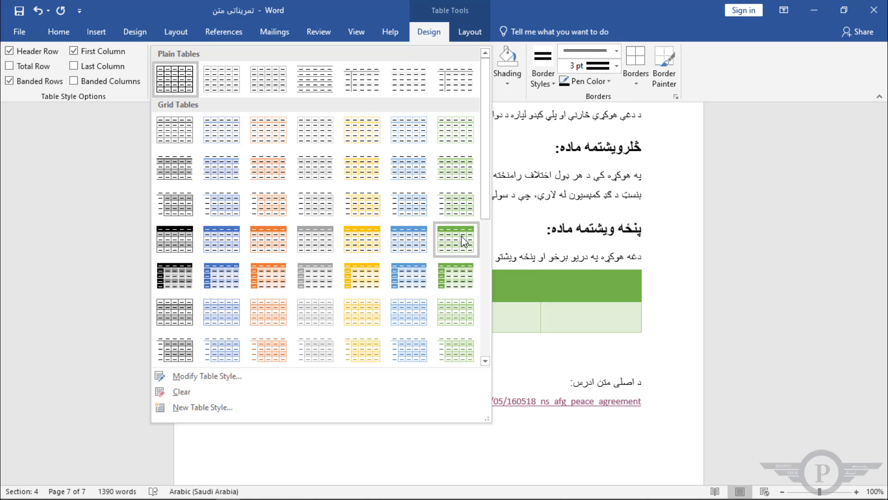
{"action": "left_click", "coordinate": [458, 276]}
Step: Fill the table's header row, starting from the number column, with شمېره, نوم, د پلار نوم and دنده
{"action": "left_click", "coordinate": [613, 283]}
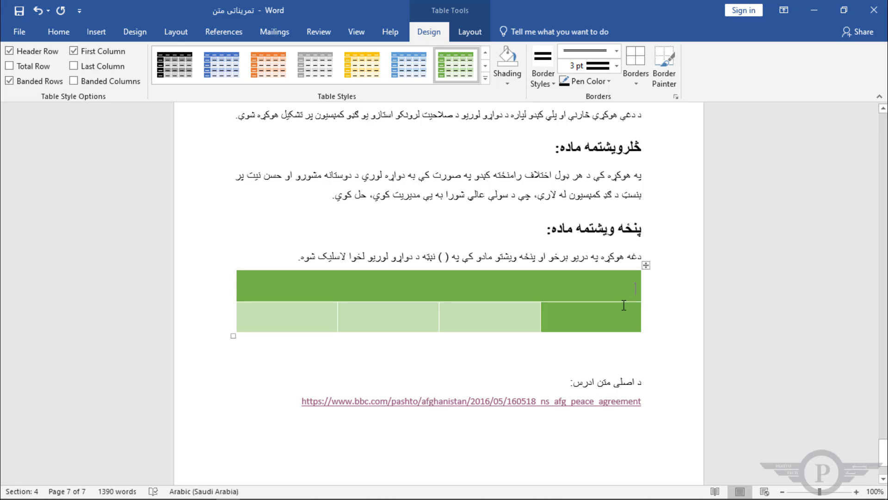
{"action": "type", "text": "شمېره"}
{"action": "key", "text": "Tab"}
{"action": "type", "text": "نوم"}
{"action": "key", "text": "Tab"}
{"action": "type", "text": "د پلار نوم"}
{"action": "key", "text": "Tab"}
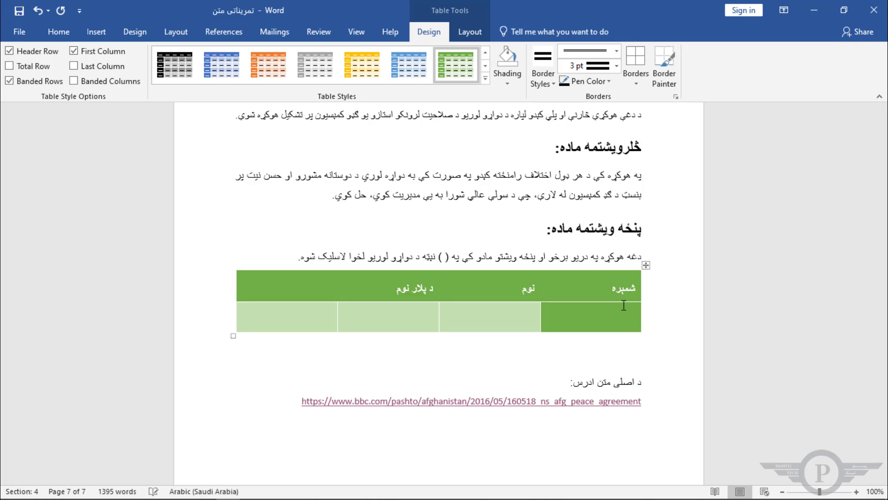
{"action": "type", "text": "دنده"}
Step: Fill the second row with number ۱, a person's name, the father's name and the occupation معلم
{"action": "left_click", "coordinate": [623, 307]}
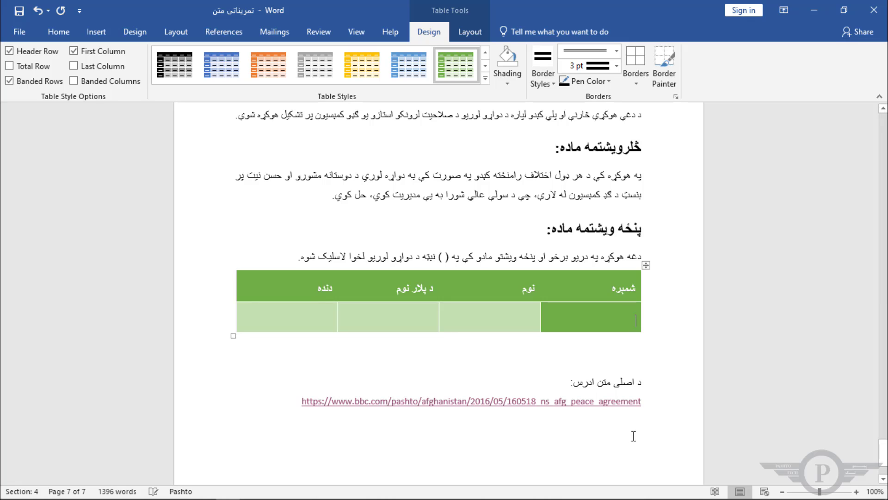
{"action": "type", "text": "١"}
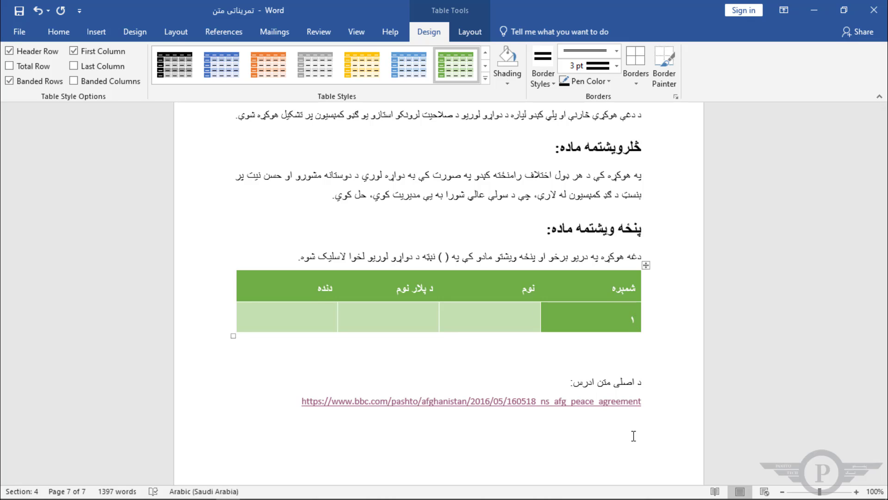
{"action": "key", "text": "Tab"}
{"action": "type", "text": "کریم"}
{"action": "type", "text": "صابرا"}
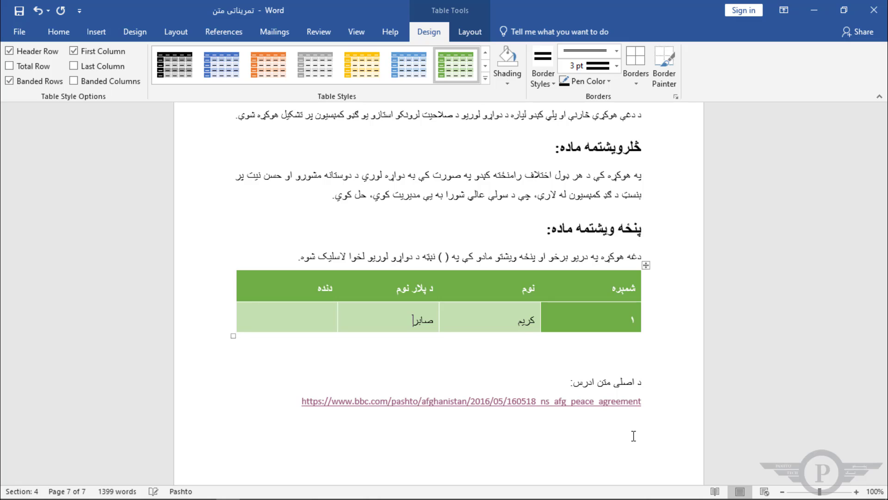
{"action": "key", "text": "Tab"}
{"action": "type", "text": "معلم"}
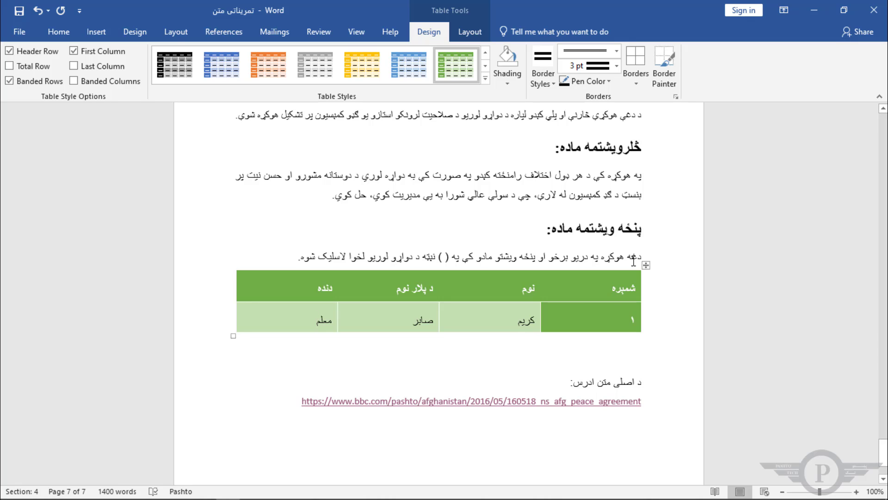
Step: Add a row at the end of the table and fill it with number ۳, a name, the father's name and معلم
{"action": "mouse_move", "coordinate": [647, 336]}
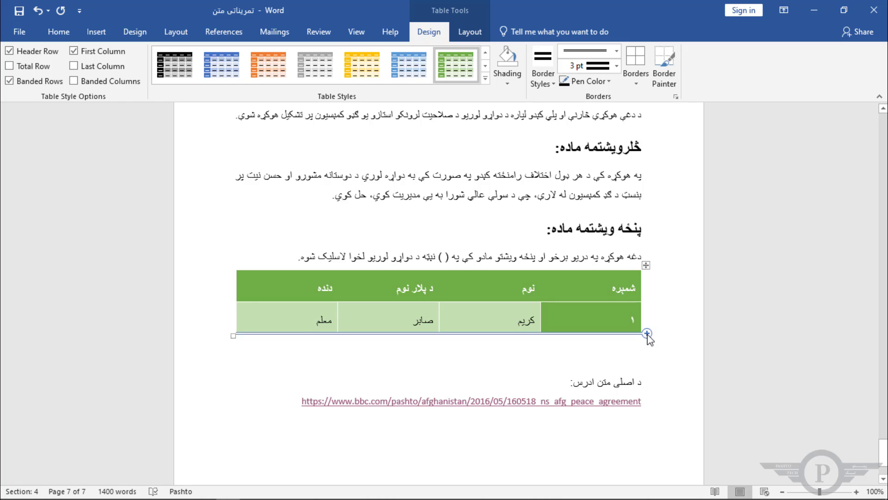
{"action": "left_click", "coordinate": [646, 333]}
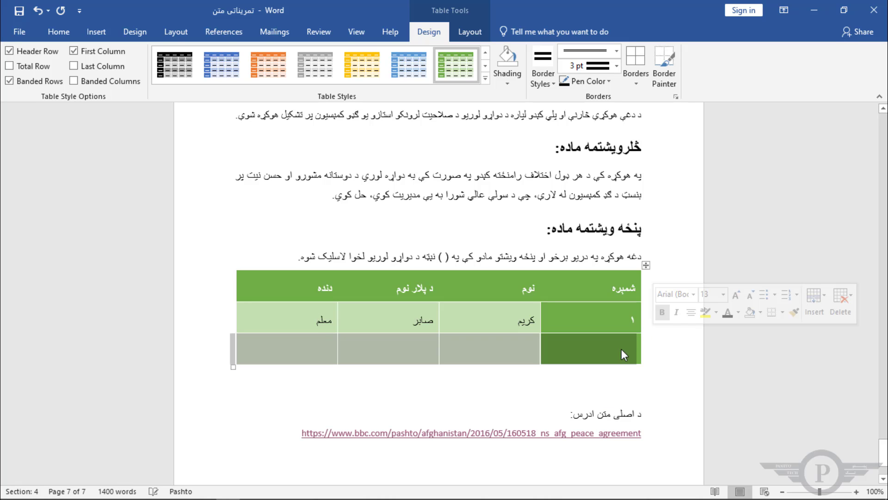
{"action": "type", "text": "۳"}
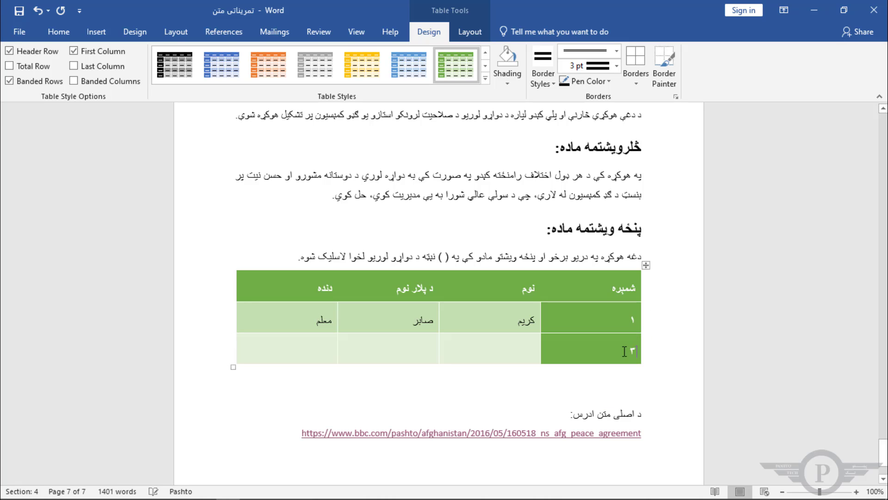
{"action": "key", "text": "Tab"}
{"action": "type", "text": "نورالله"}
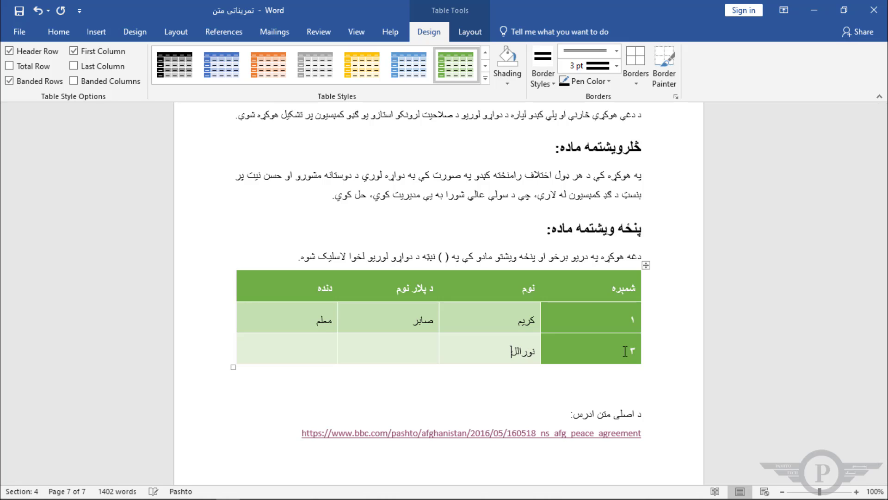
{"action": "key", "text": "Tab"}
{"action": "type", "text": "خان"}
{"action": "key", "text": "Tab"}
{"action": "type", "text": "معمل"}
{"action": "key", "text": "BackSpace"}
{"action": "key", "text": "BackSpace"}
{"action": "type", "text": "لم"}
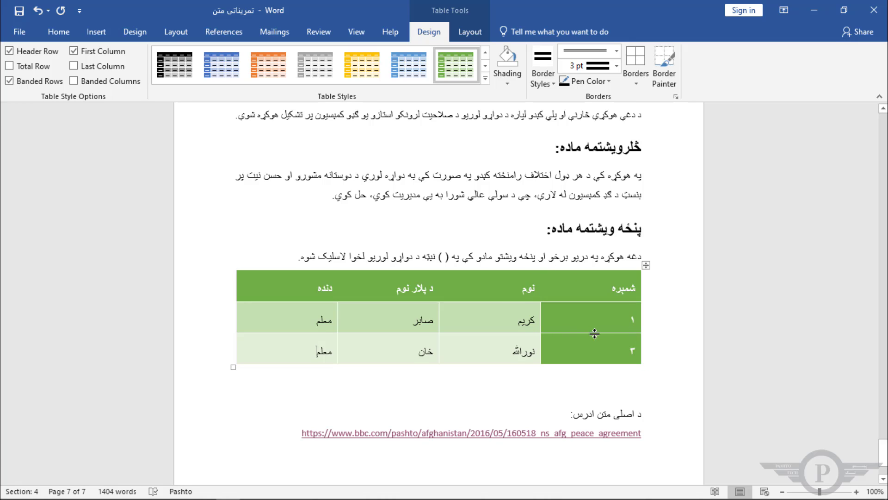
Step: Insert a row between entries ۱ and ۳ and fill it with number ۲, a name, the father's name and معلم
{"action": "mouse_move", "coordinate": [647, 335]}
{"action": "left_click", "coordinate": [647, 333]}
{"action": "left_click", "coordinate": [617, 347]}
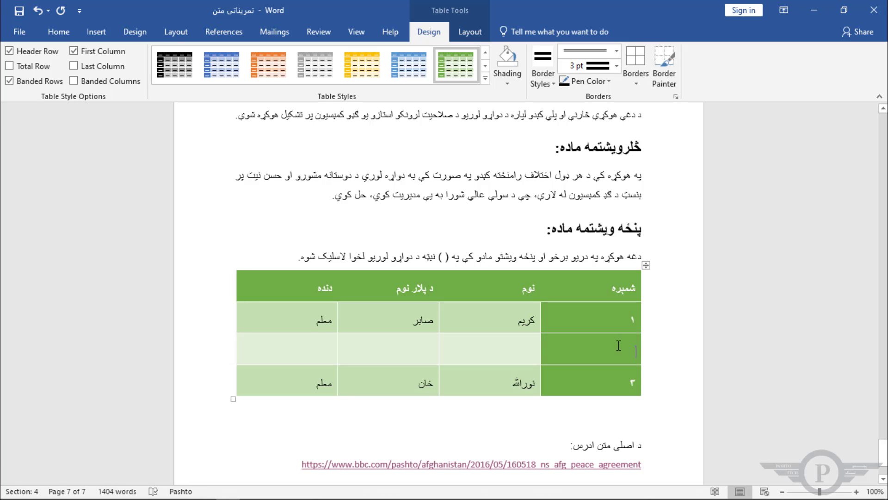
{"action": "type", "text": "۲"}
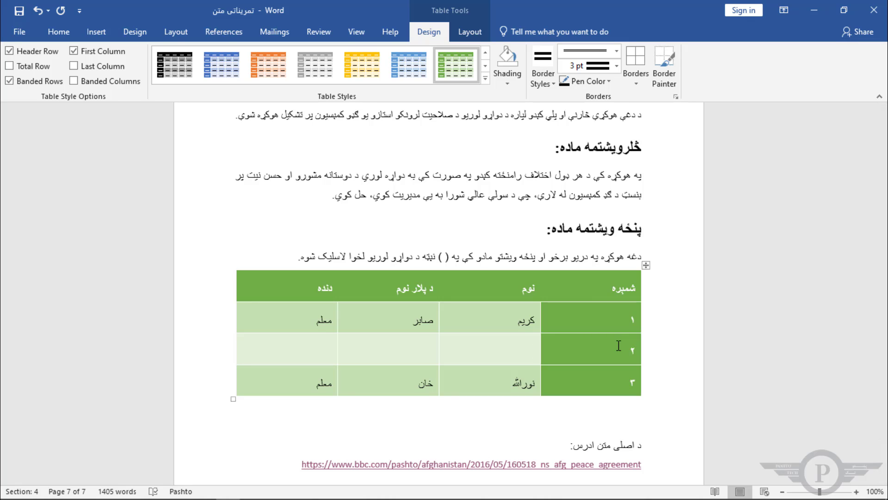
{"action": "type", "text": "فار"}
{"action": "key", "text": "BackSpace"}
{"action": "key", "text": "BackSpace"}
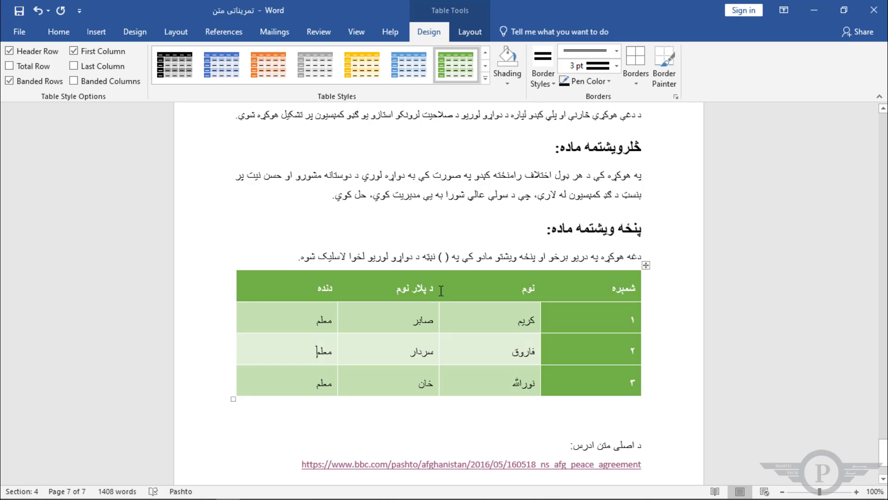
Step: Add a fifth column after the دنده column and give it the header ملاحظات
{"action": "mouse_move", "coordinate": [338, 264]}
{"action": "left_click", "coordinate": [235, 265]}
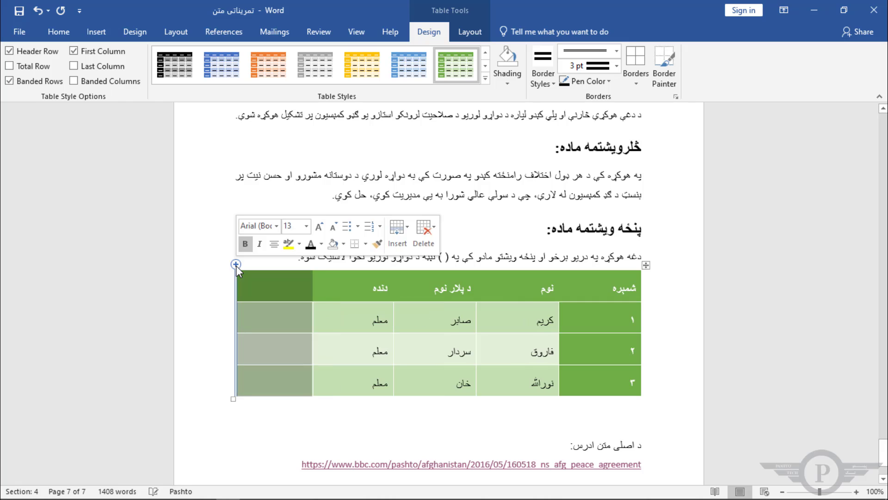
{"action": "left_click", "coordinate": [279, 287]}
{"action": "type", "text": "ملاحظات"}
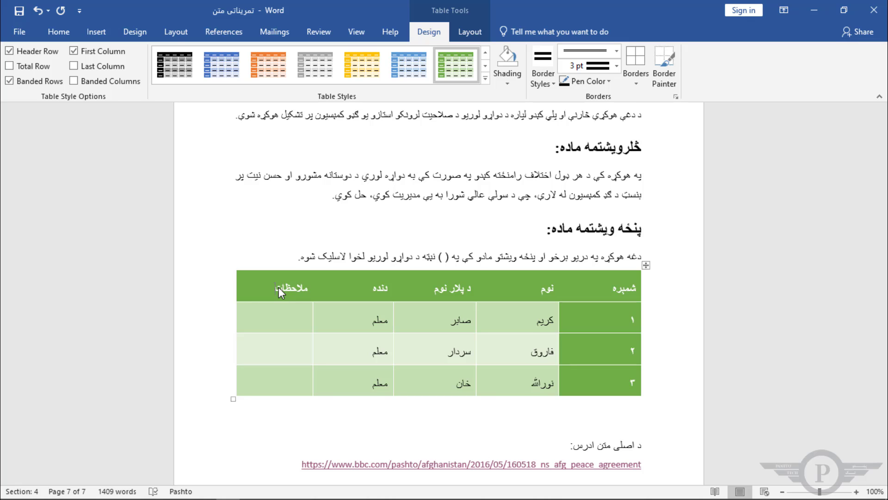
Step: Apply the plain black-bordered grid style, the first of the plain tables, to the whole table
{"action": "left_click", "coordinate": [646, 267]}
{"action": "left_click", "coordinate": [486, 78]}
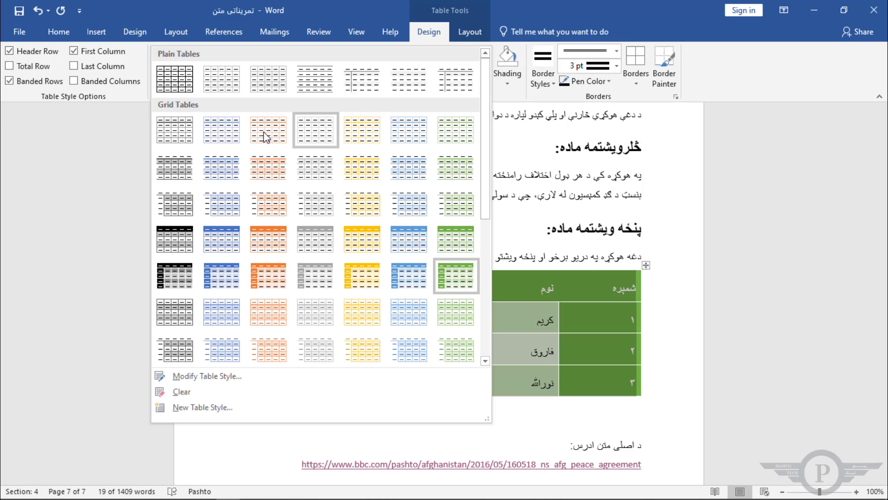
{"action": "left_click", "coordinate": [178, 87]}
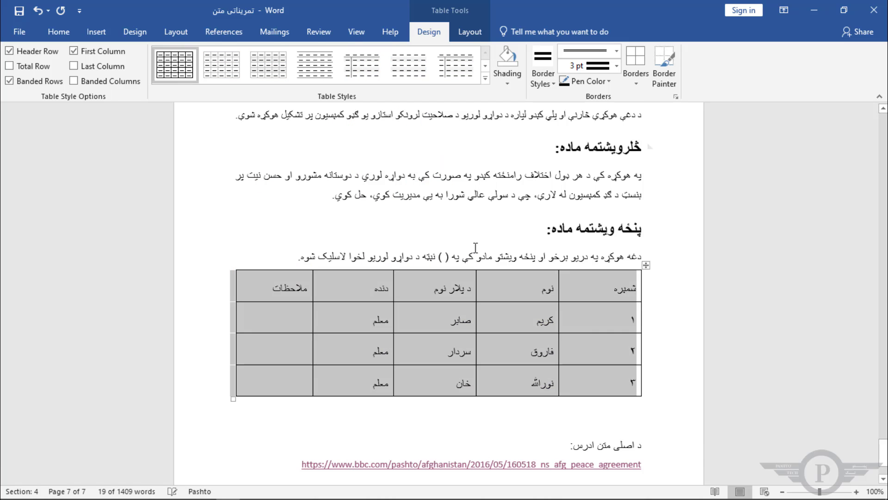
{"action": "left_click", "coordinate": [595, 300]}
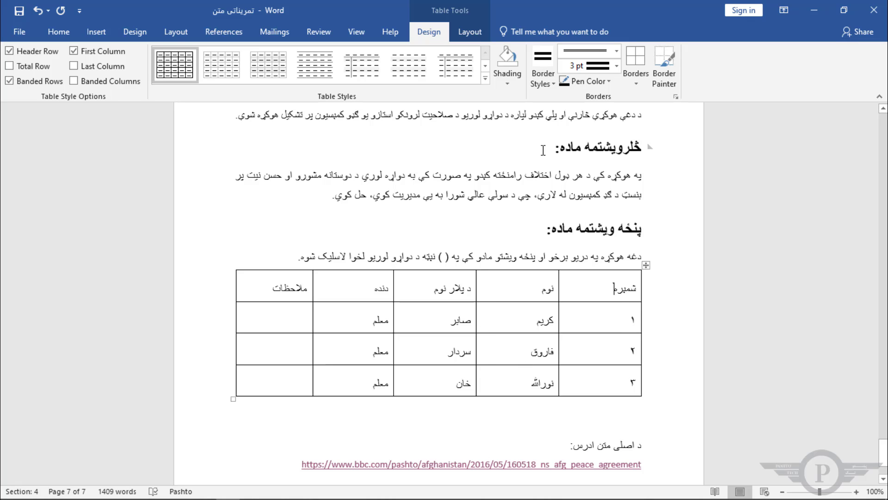
{"action": "left_click", "coordinate": [509, 84]}
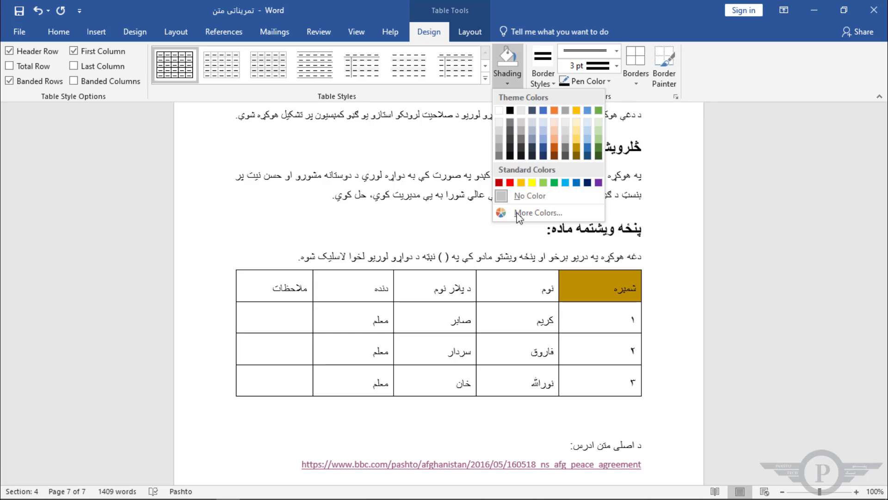
{"action": "left_click", "coordinate": [343, 280]}
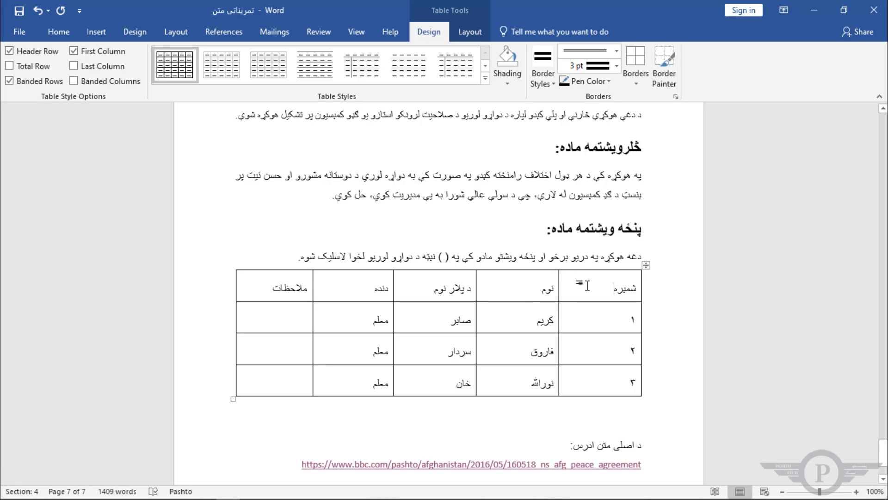
Step: Shade the table's whole header row with a dark blue-gray theme colour
{"action": "left_click_drag", "start_coordinate": [580, 287], "coordinate": [277, 289]}
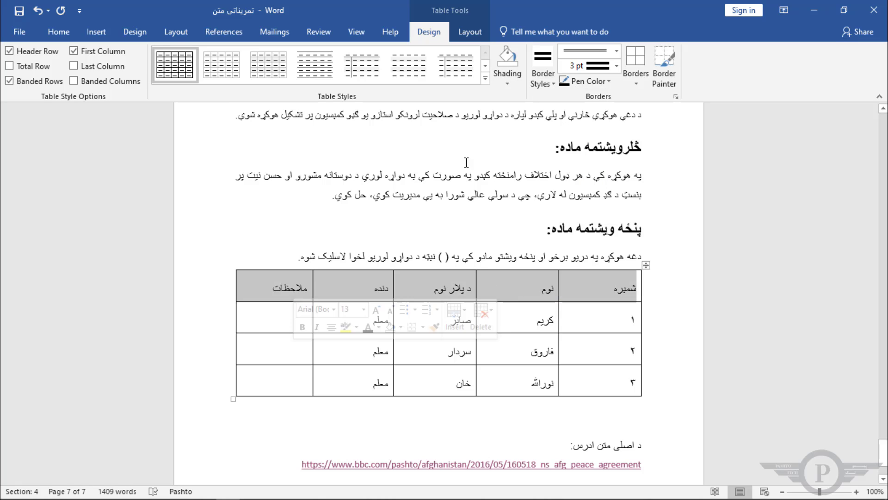
{"action": "left_click", "coordinate": [507, 85]}
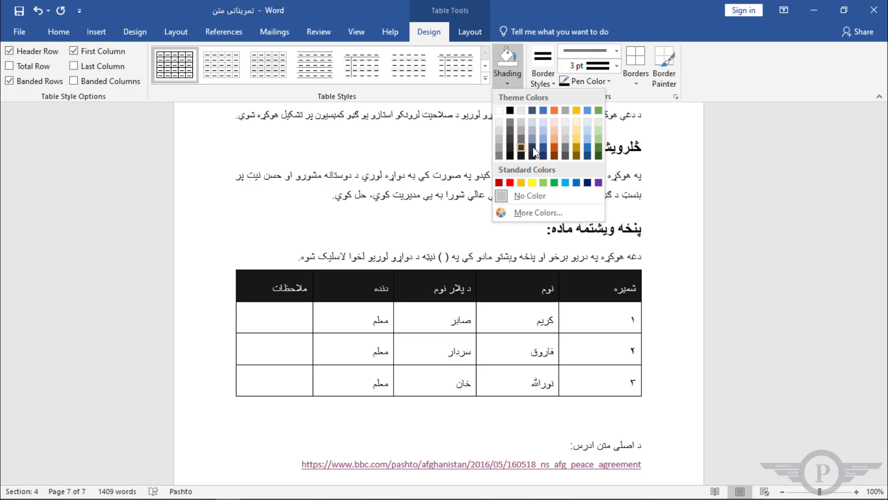
{"action": "left_click", "coordinate": [532, 148]}
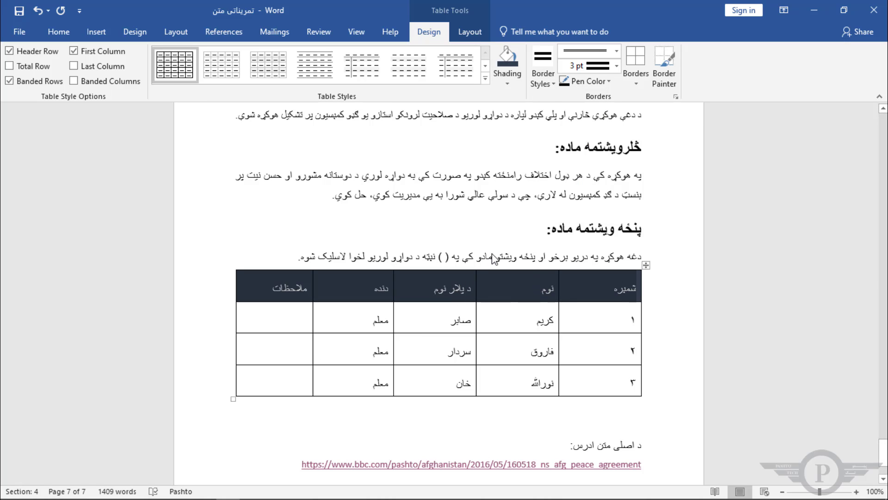
Step: Set the Border Painter pen to a black small-gap thick-and-thin double line with a width of 2 ¼ pt
{"action": "left_click", "coordinate": [554, 85]}
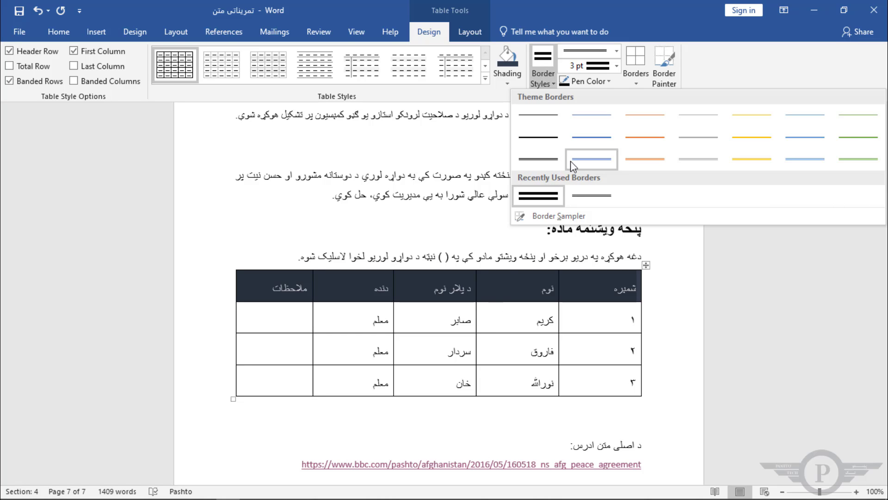
{"action": "left_click", "coordinate": [546, 162]}
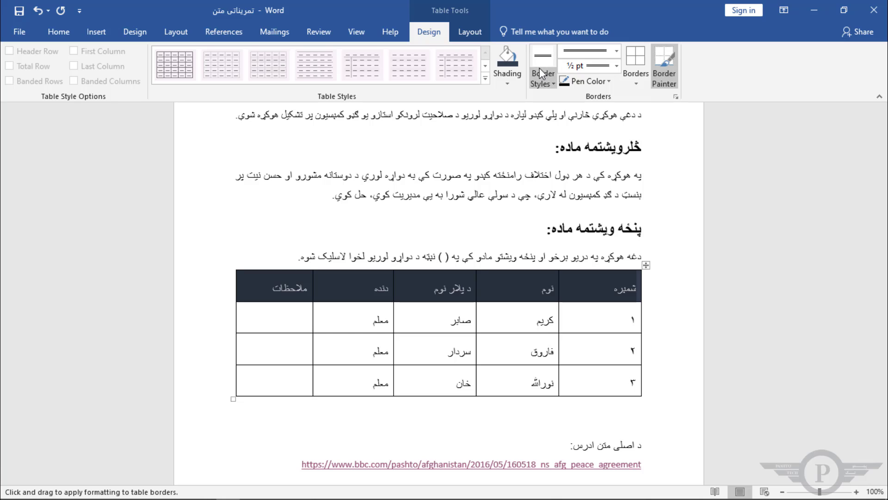
{"action": "left_click", "coordinate": [617, 51]}
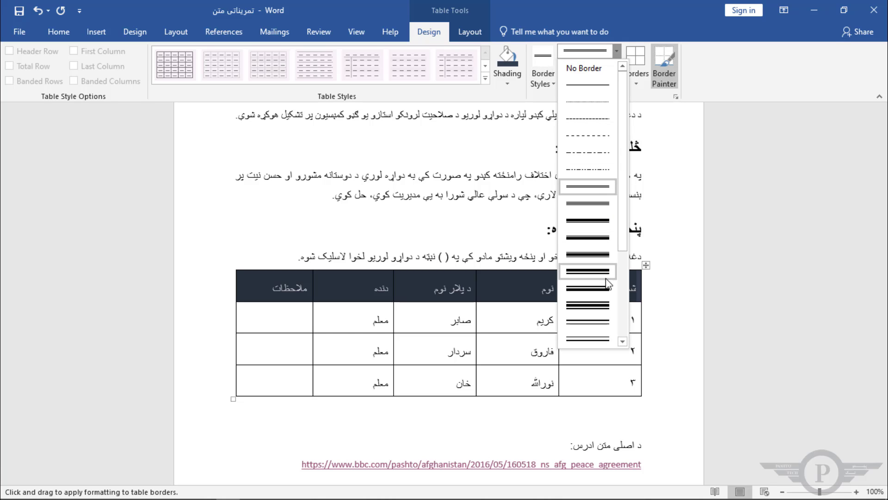
{"action": "left_click_drag", "start_coordinate": [619, 218], "coordinate": [620, 259]}
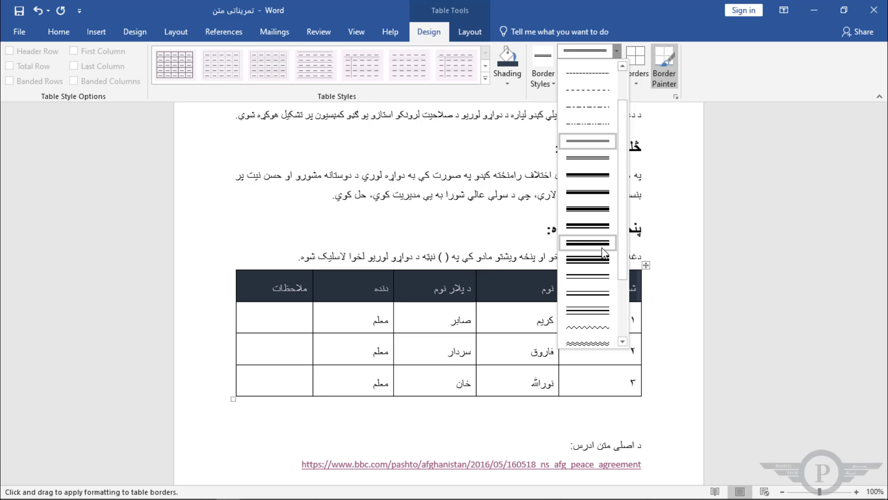
{"action": "left_click", "coordinate": [595, 193]}
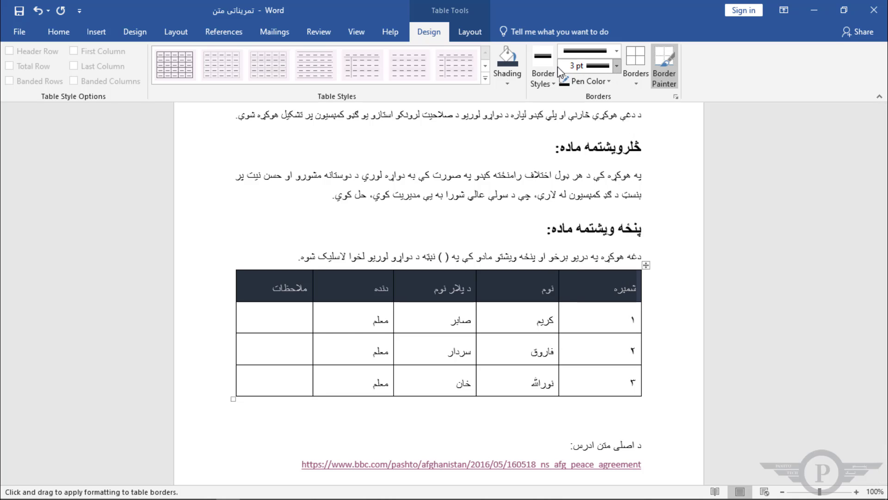
{"action": "left_click", "coordinate": [617, 67]}
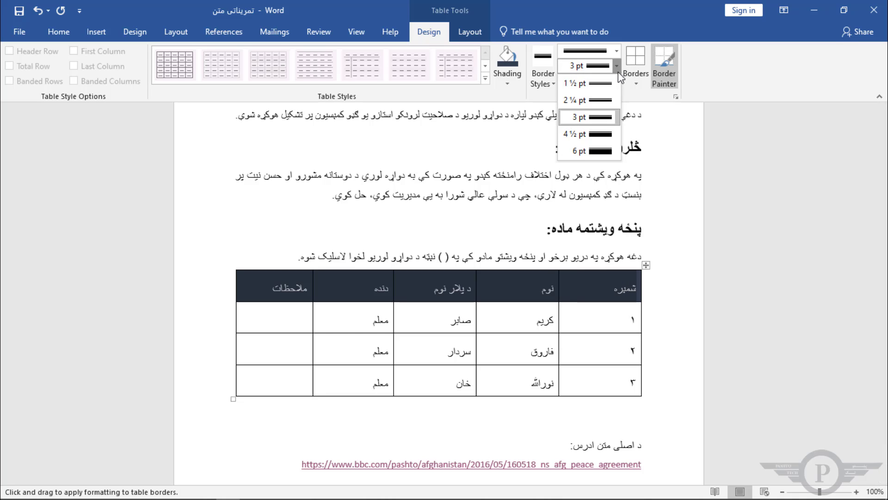
{"action": "left_click", "coordinate": [599, 100]}
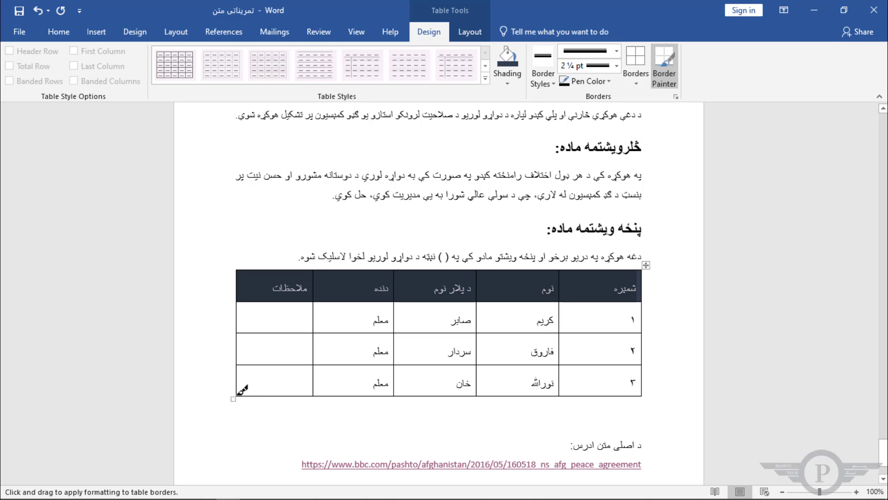
Step: Paint all four outer edges of the table with the 2 ¼ pt thick-and-thin border
{"action": "mouse_move", "coordinate": [238, 394]}
{"action": "left_mouse_down"}
{"action": "mouse_move", "coordinate": [254, 406]}
{"action": "mouse_move", "coordinate": [440, 406]}
{"action": "mouse_move", "coordinate": [620, 380]}
{"action": "left_mouse_up"}
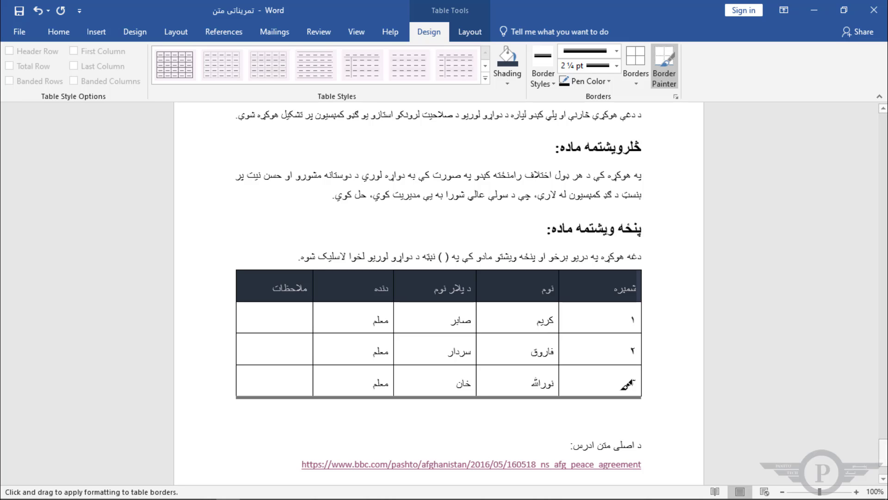
{"action": "left_click", "coordinate": [622, 389]}
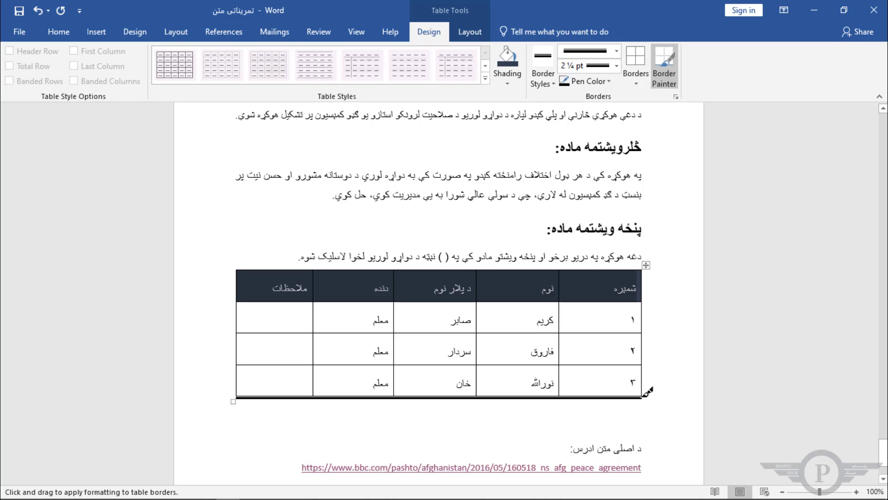
{"action": "mouse_move", "coordinate": [644, 396]}
{"action": "left_mouse_down"}
{"action": "mouse_move", "coordinate": [654, 273]}
{"action": "mouse_move", "coordinate": [364, 262]}
{"action": "mouse_move", "coordinate": [245, 262]}
{"action": "mouse_move", "coordinate": [242, 270]}
{"action": "mouse_move", "coordinate": [539, 274]}
{"action": "mouse_move", "coordinate": [643, 266]}
{"action": "left_mouse_up"}
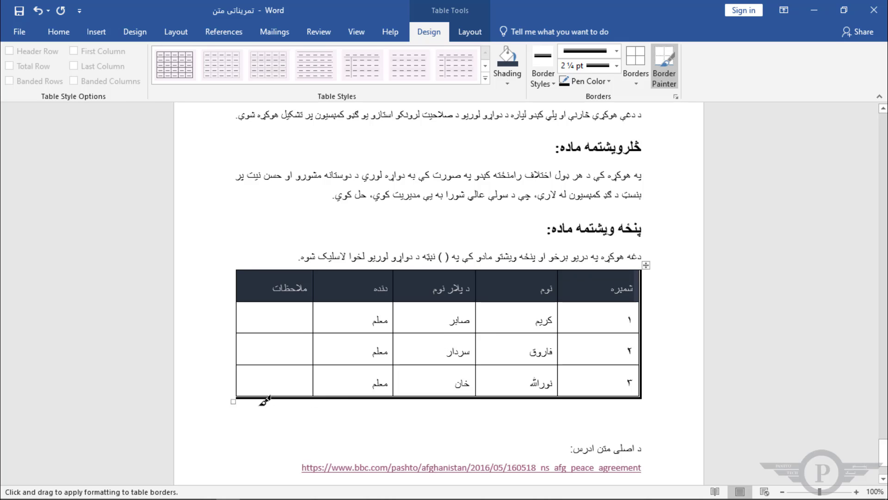
{"action": "left_click_drag", "start_coordinate": [240, 393], "coordinate": [238, 268]}
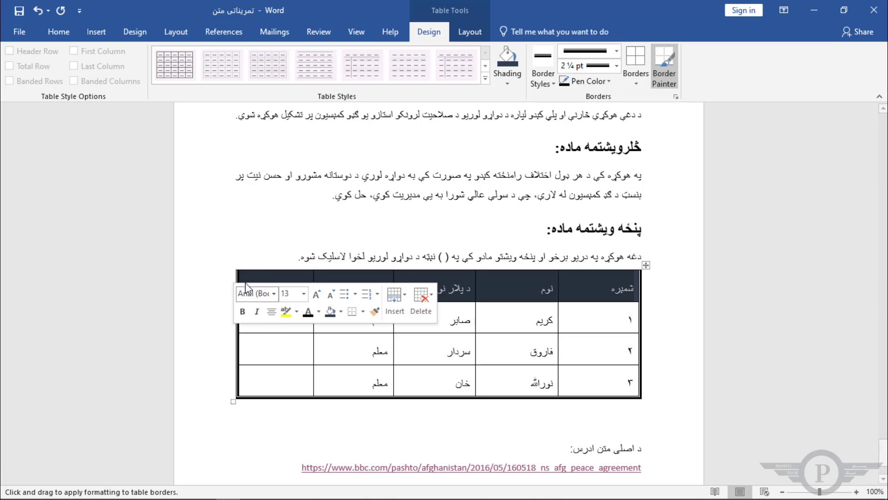
{"action": "left_click_drag", "start_coordinate": [240, 267], "coordinate": [649, 264]}
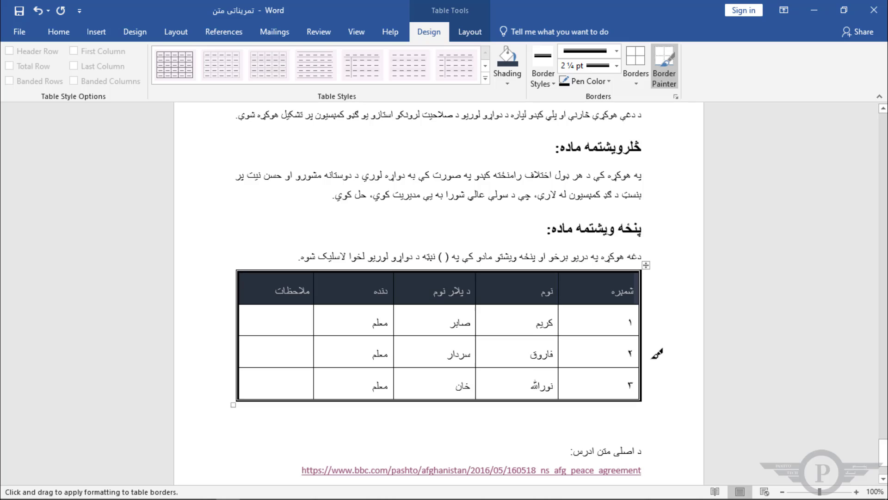
Step: Paint the horizontal lines between entries ۱, ۲ and ۳ with the same 2 ¼ pt border across all five columns
{"action": "left_click", "coordinate": [264, 336]}
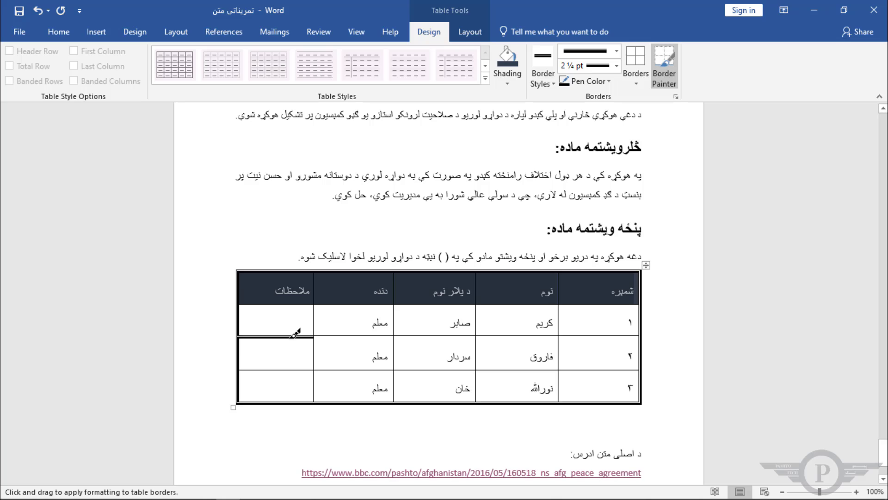
{"action": "left_click", "coordinate": [354, 336]}
{"action": "left_click", "coordinate": [426, 337]}
{"action": "left_click", "coordinate": [515, 337]}
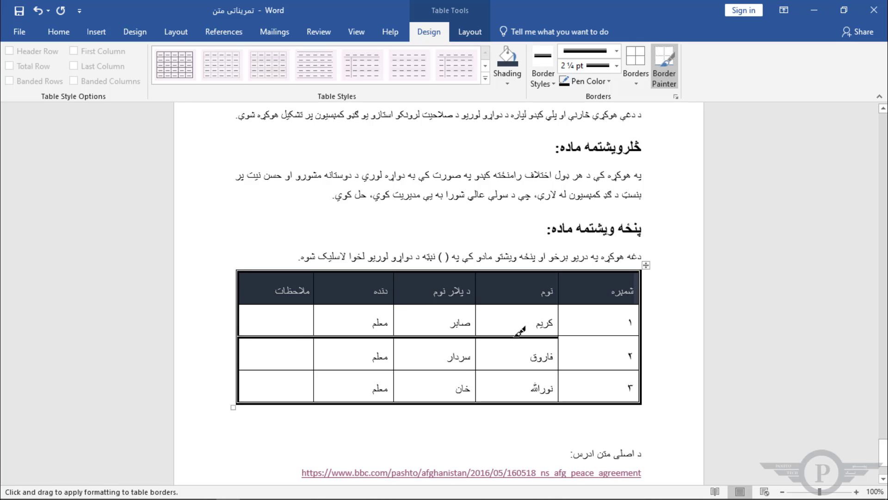
{"action": "left_click", "coordinate": [618, 337]}
{"action": "left_click_drag", "start_coordinate": [240, 366], "coordinate": [601, 360]}
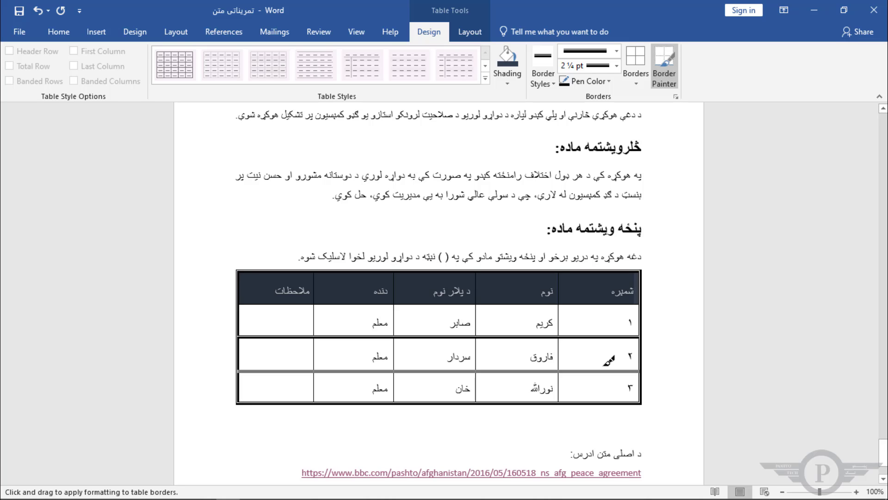
{"action": "left_click_drag", "start_coordinate": [609, 360], "coordinate": [604, 360]}
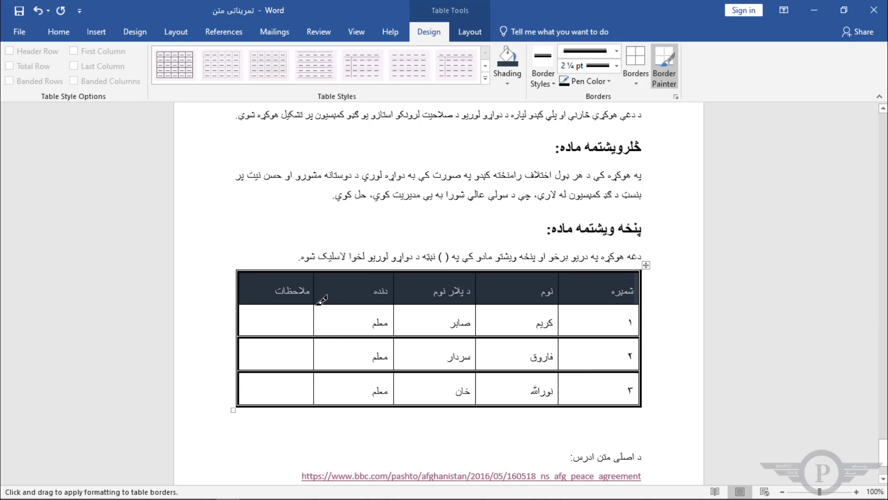
Step: Paint the four inner vertical lines from the header to the last row with the same border, and leave the Border Painter
{"action": "mouse_move", "coordinate": [320, 272]}
{"action": "left_mouse_down"}
{"action": "mouse_move", "coordinate": [310, 389]}
{"action": "mouse_move", "coordinate": [317, 370]}
{"action": "left_mouse_up"}
{"action": "left_click_drag", "start_coordinate": [393, 273], "coordinate": [391, 393]}
{"action": "left_click_drag", "start_coordinate": [481, 271], "coordinate": [480, 399]}
{"action": "left_click_drag", "start_coordinate": [561, 271], "coordinate": [557, 404]}
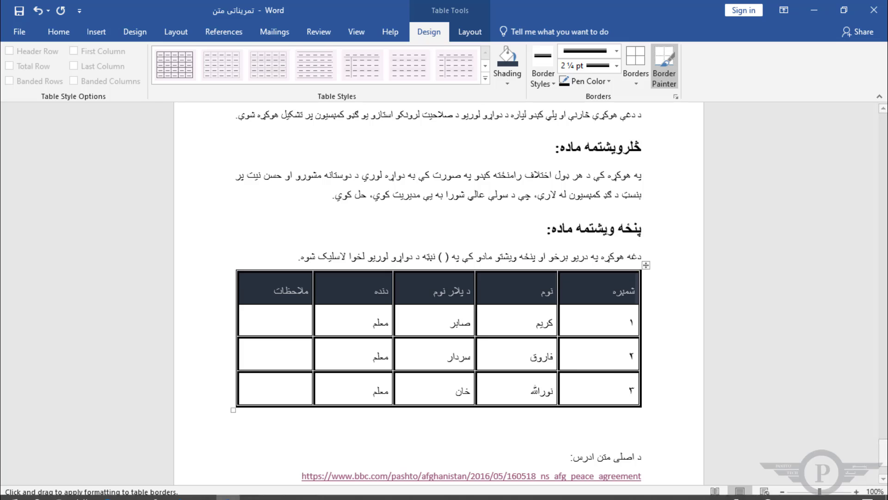
{"action": "key", "text": "Escape"}
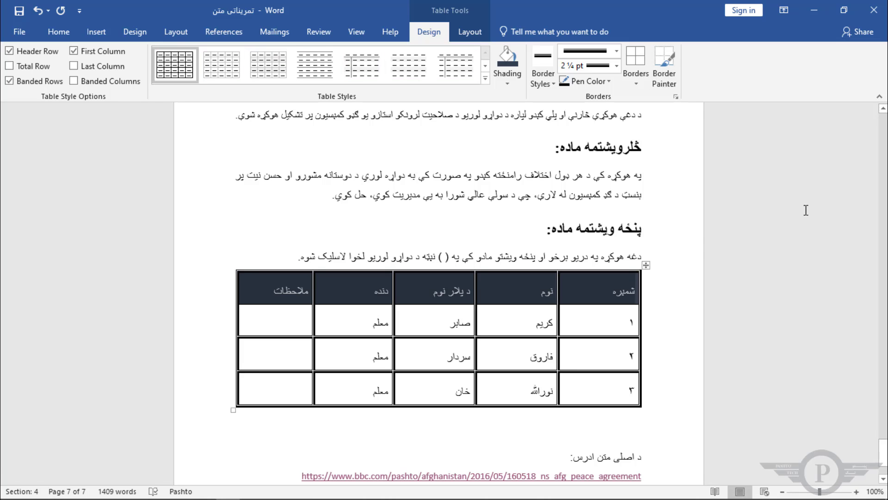
Step: Turn the Border Painter back on with the current 2 ¼ pt pen
{"action": "left_click", "coordinate": [661, 60]}
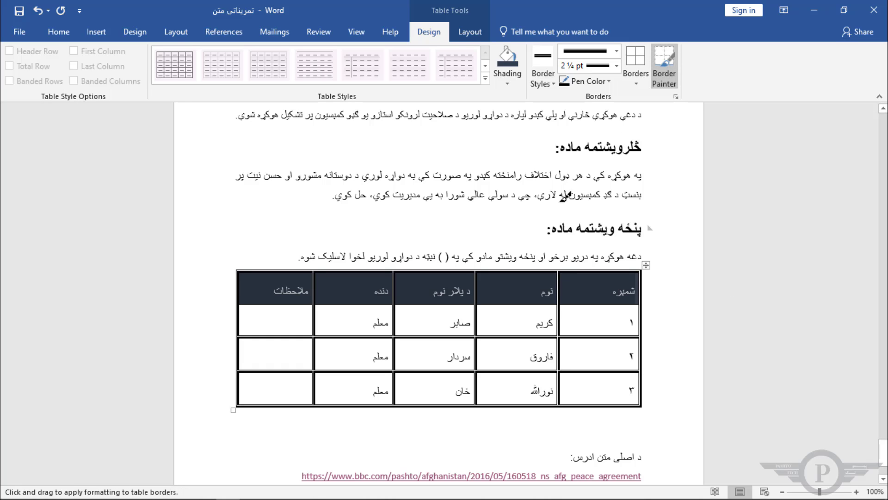